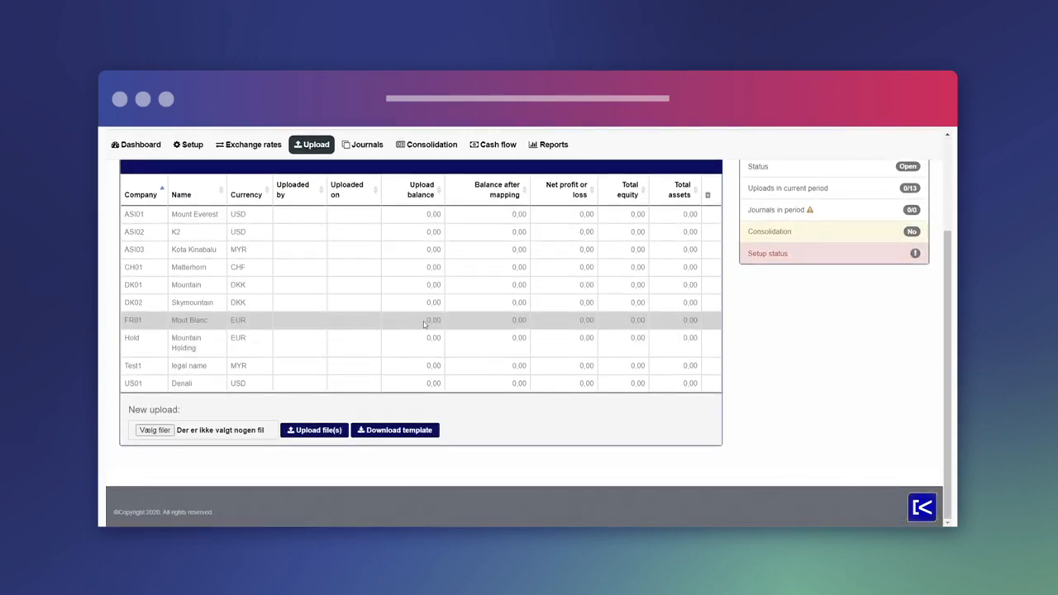
- Download the upload template and open the downloaded workbook in Excel
{"action": "left_click", "coordinate": [430, 430]}
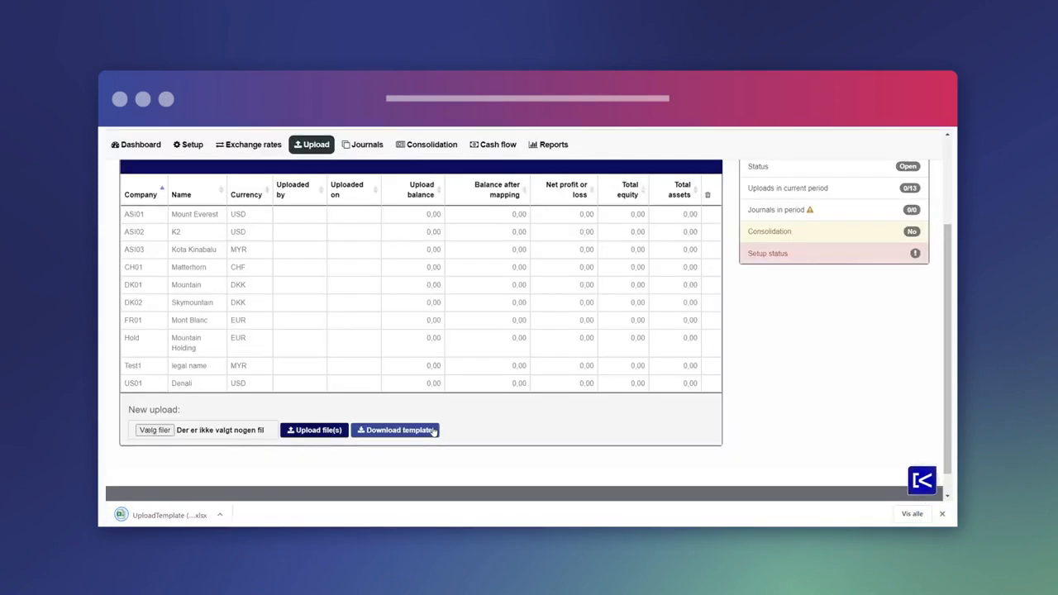
{"action": "left_click", "coordinate": [164, 519]}
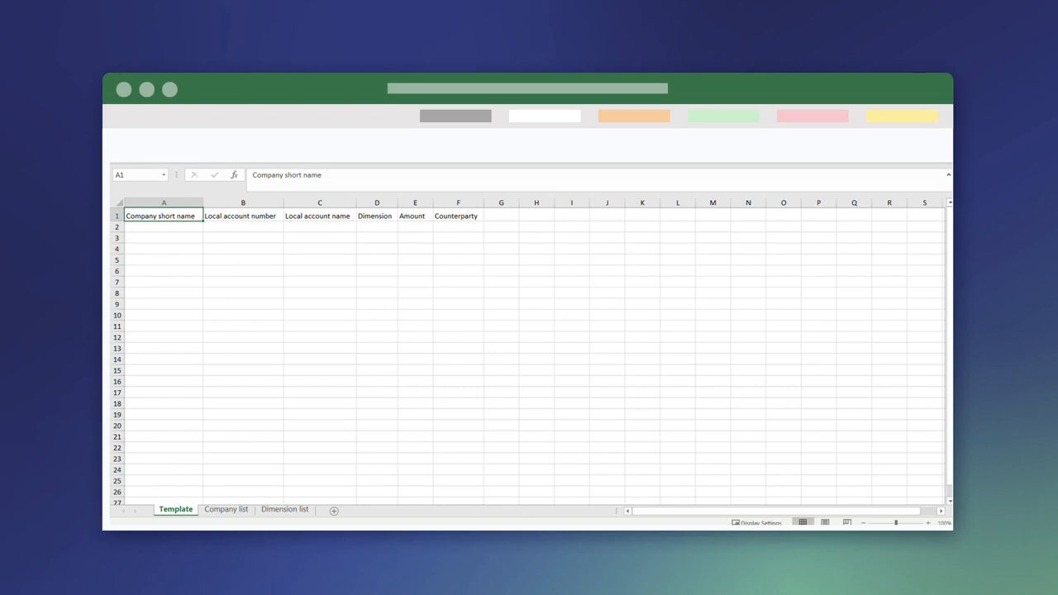
- Examine the template's column headings one by one, from Company short name through Counterparty, and return to the first heading
{"action": "left_click", "coordinate": [243, 216]}
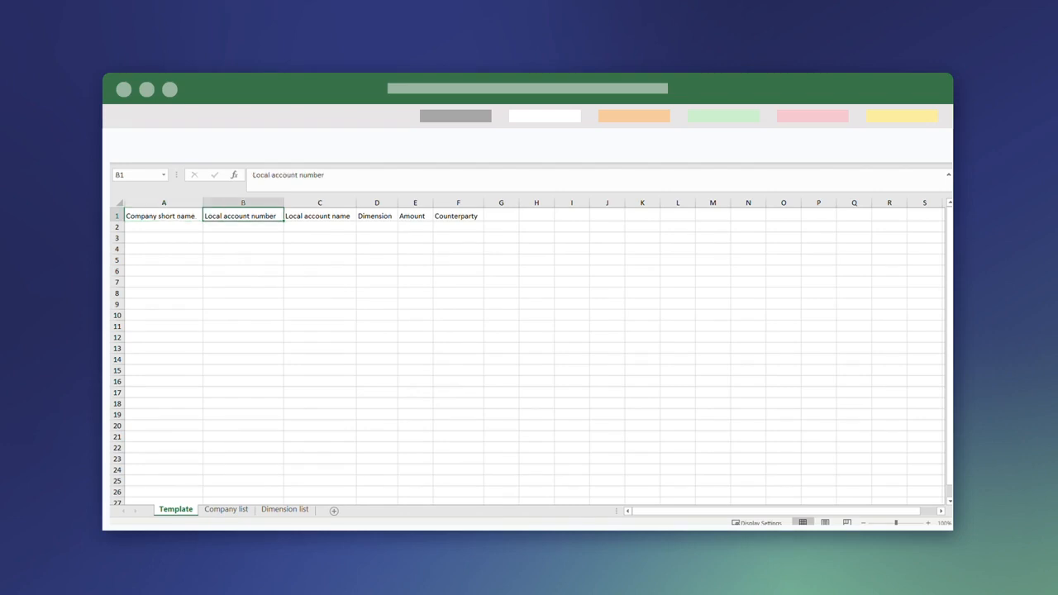
{"action": "left_click", "coordinate": [320, 216]}
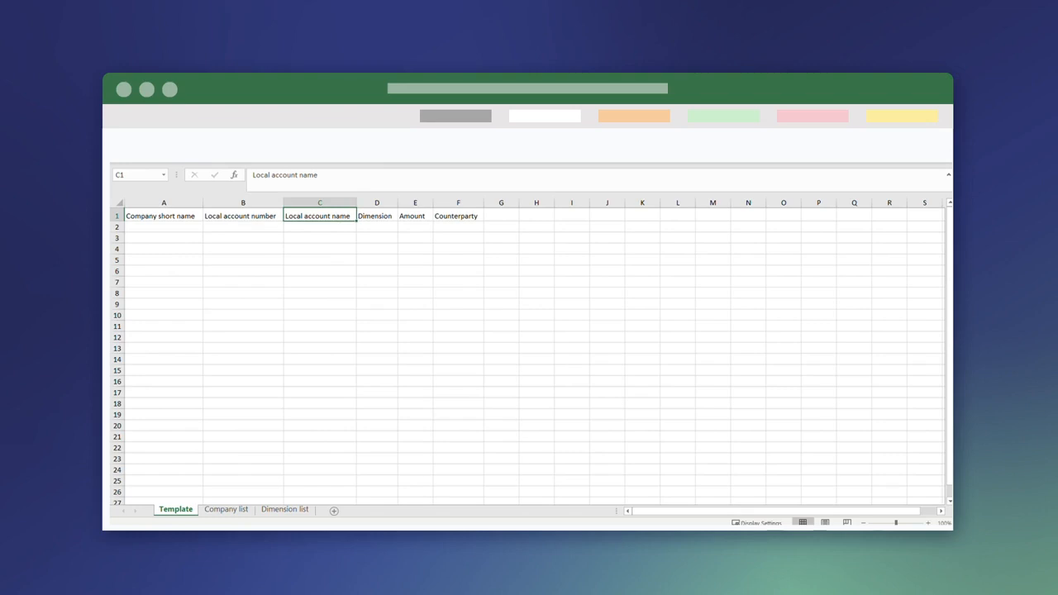
{"action": "left_click", "coordinate": [377, 216]}
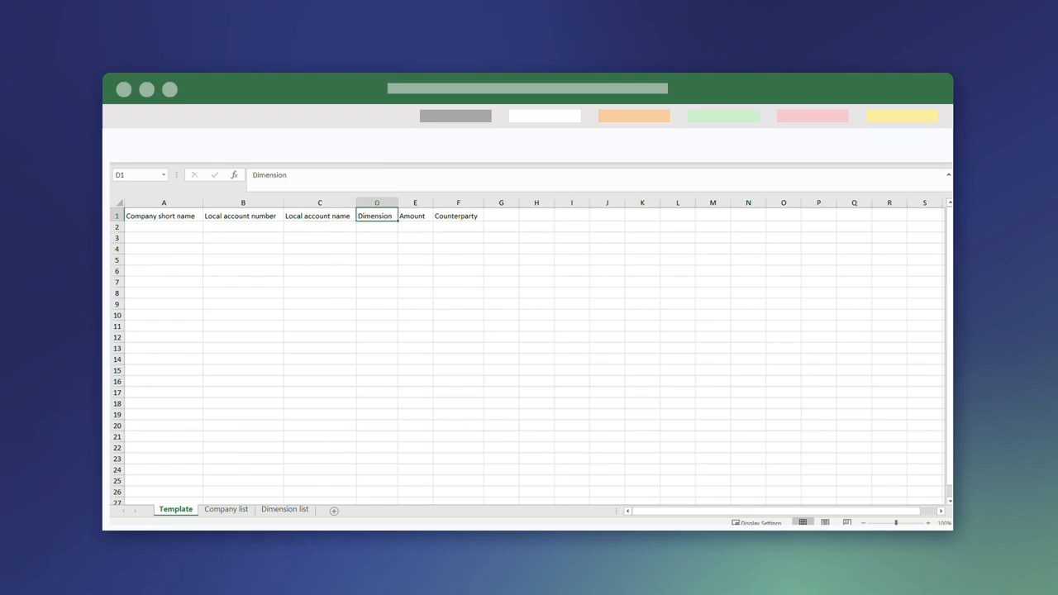
{"action": "left_click", "coordinate": [415, 216]}
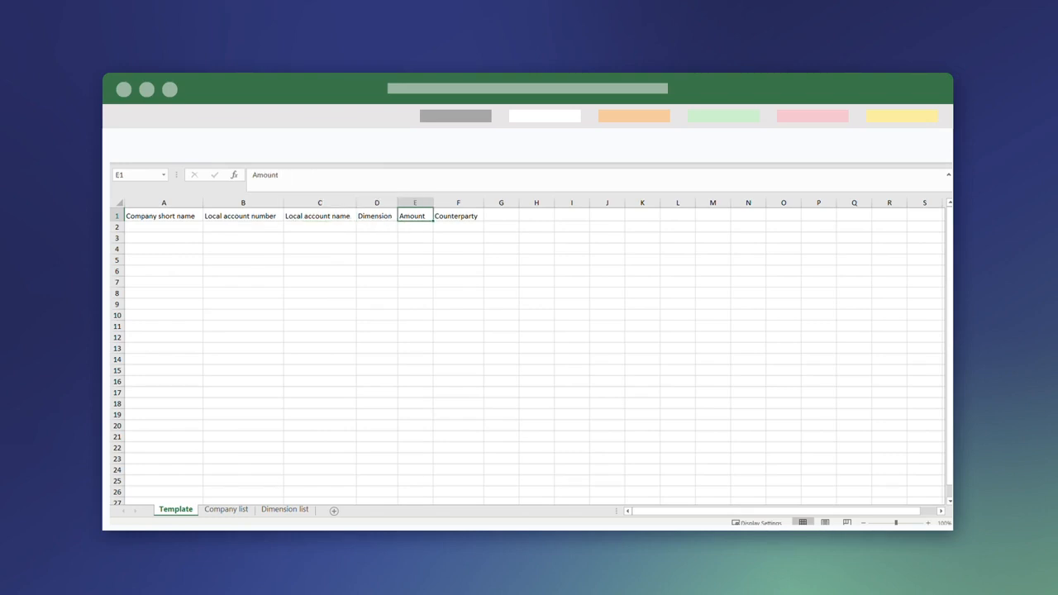
{"action": "left_click", "coordinate": [458, 216]}
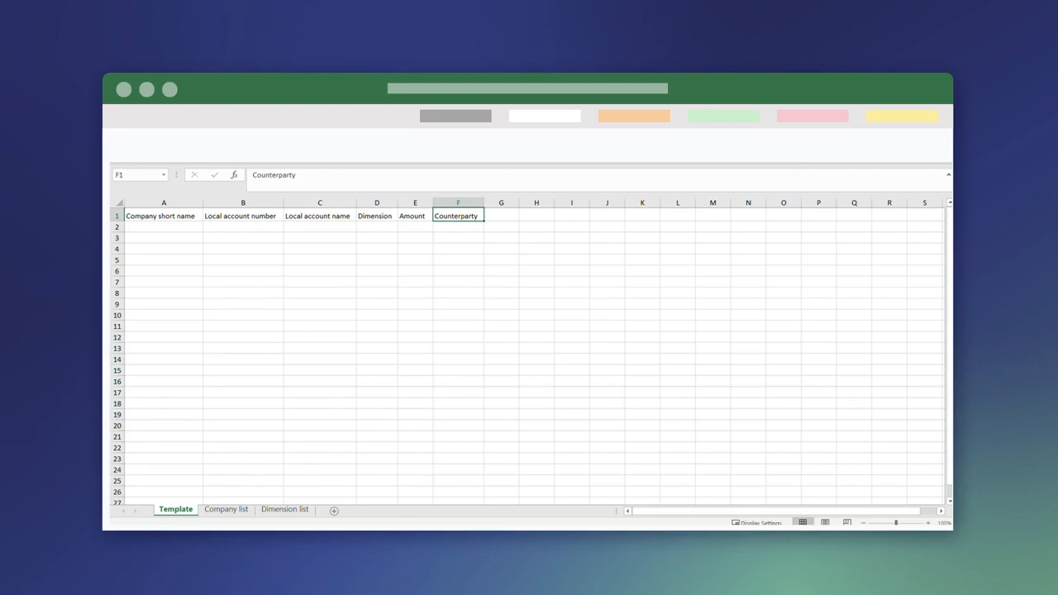
{"action": "key", "text": "Left"}
{"action": "key", "text": "Left"}
{"action": "key", "text": "Left"}
{"action": "key", "text": "Left"}
{"action": "key", "text": "Left"}
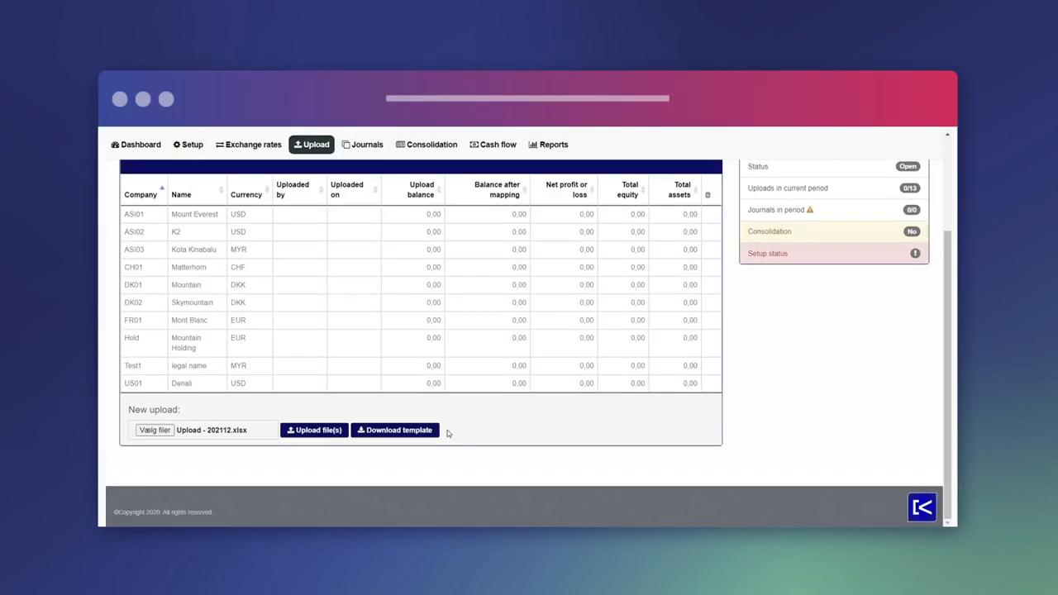
- Check that the current period is 2021-Dec in Konsolidator and upload the chosen file Upload - 202112.xlsx
{"action": "scroll", "coordinate": [448, 430], "scroll_direction": "up", "scroll_amount": 3}
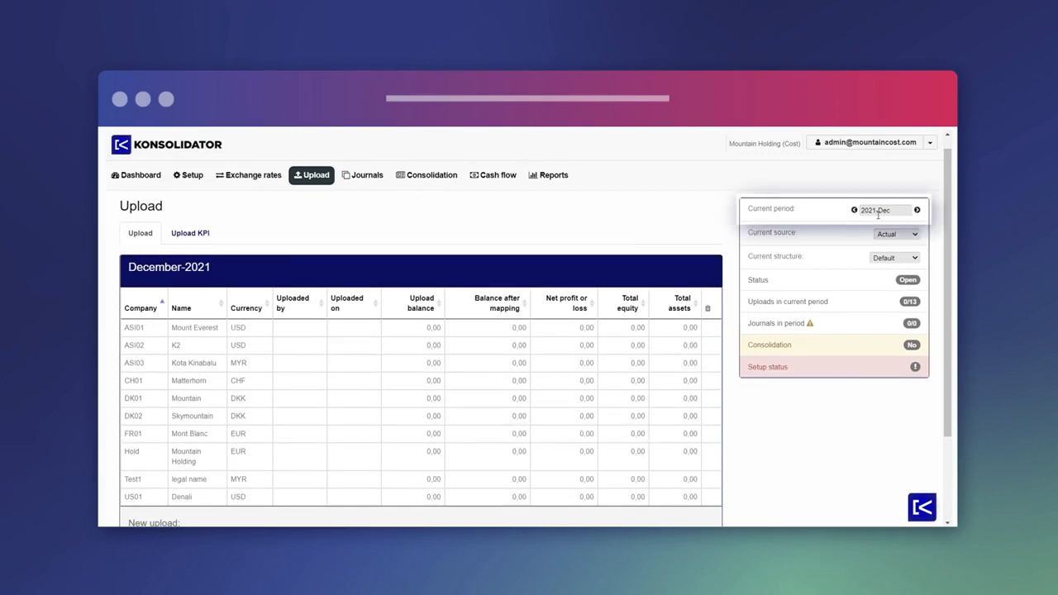
{"action": "scroll", "coordinate": [517, 350], "scroll_direction": "down", "scroll_amount": 3}
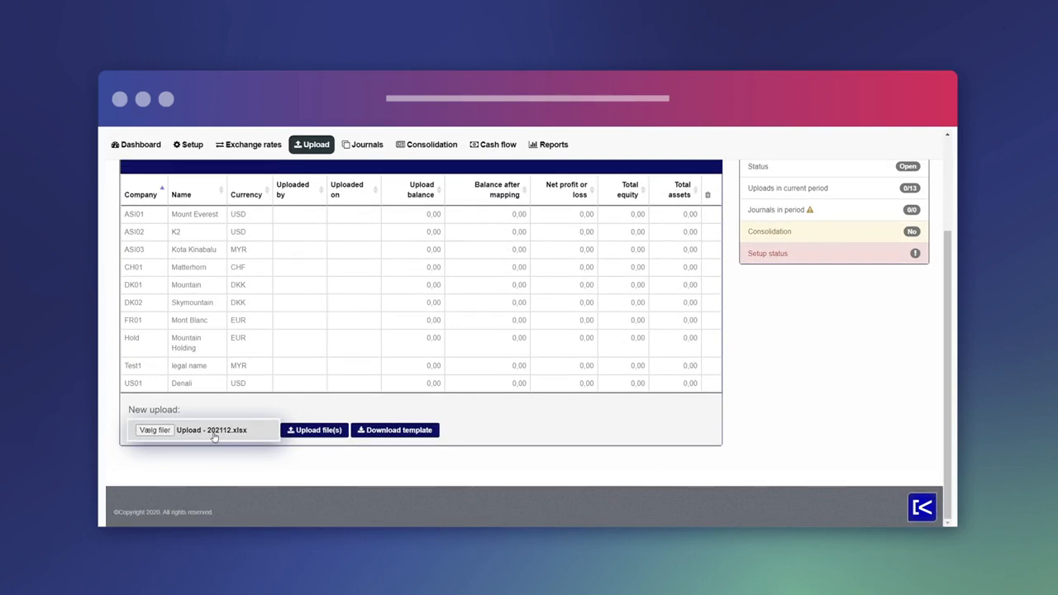
{"action": "left_click", "coordinate": [307, 431]}
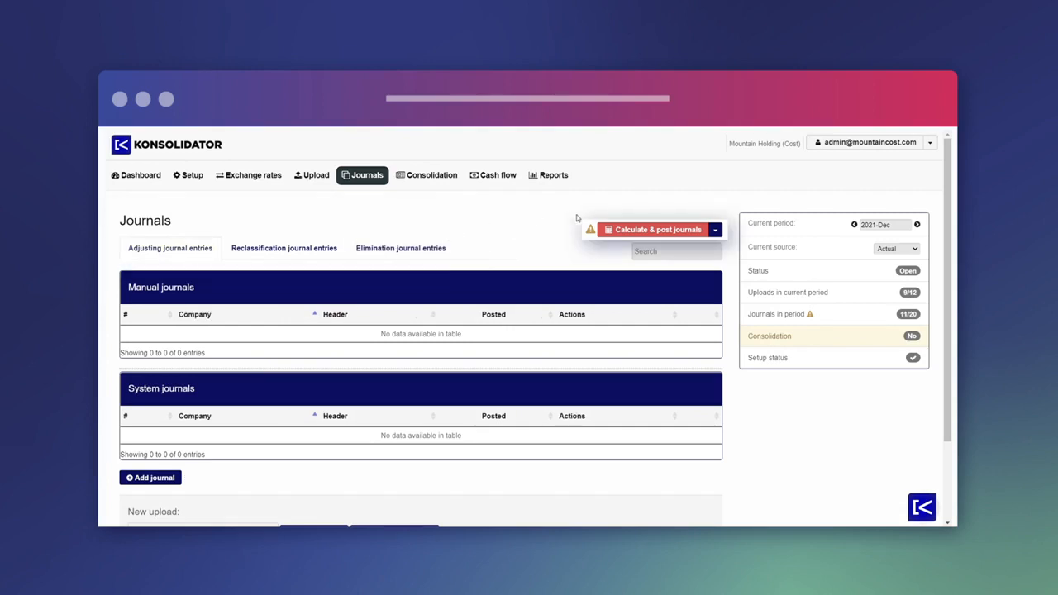
- Calculate and post all system journals for December 2021, accepting the replacement of existing system journals
{"action": "left_click", "coordinate": [631, 229]}
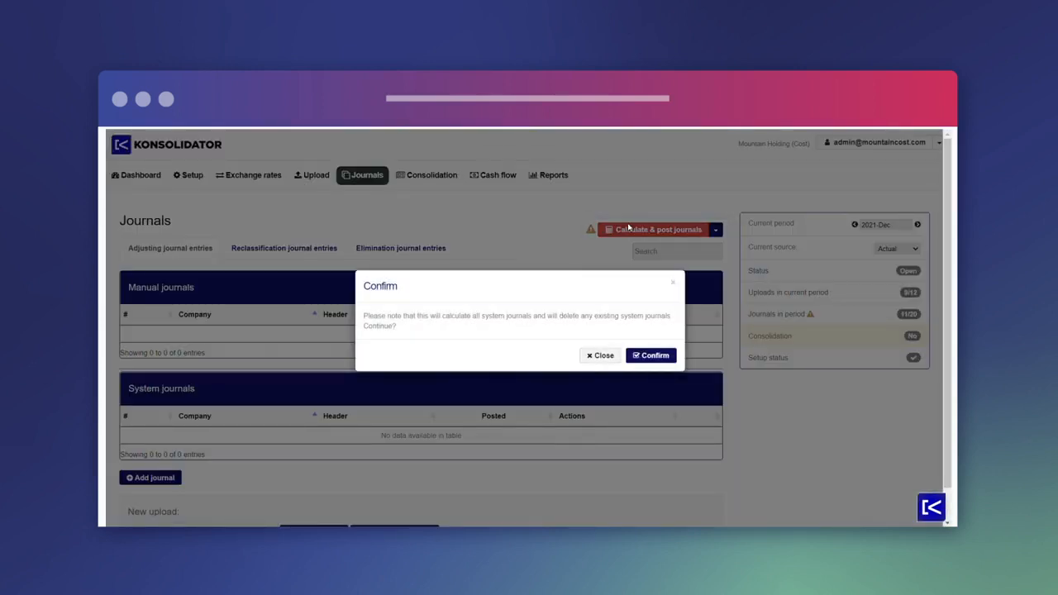
{"action": "left_click", "coordinate": [653, 356]}
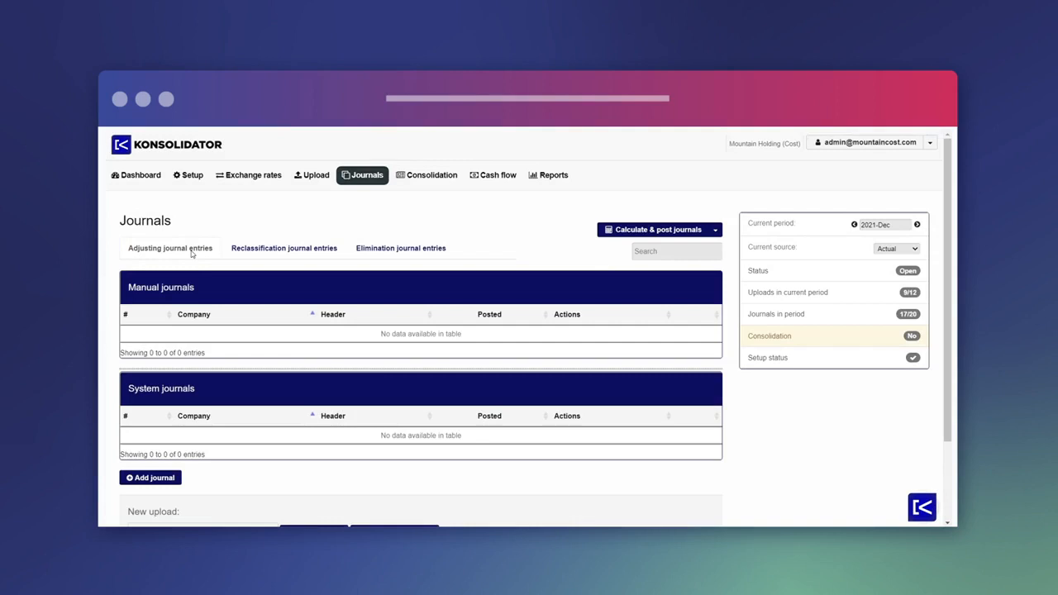
- Review the manual and system journals among the elimination journal entries
{"action": "left_click", "coordinate": [388, 249]}
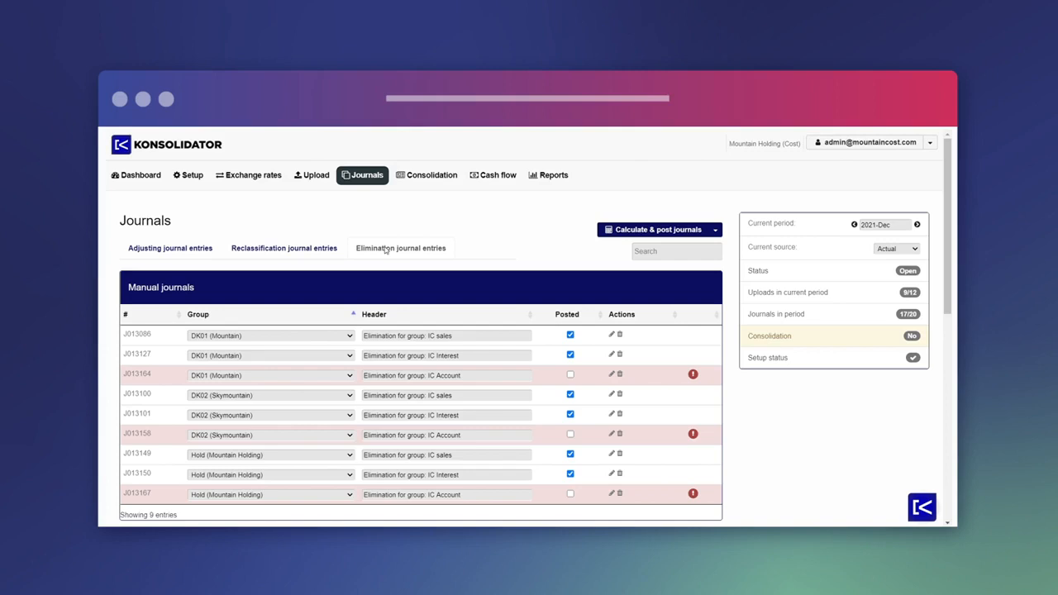
{"action": "scroll", "coordinate": [384, 250], "scroll_direction": "down", "scroll_amount": 5}
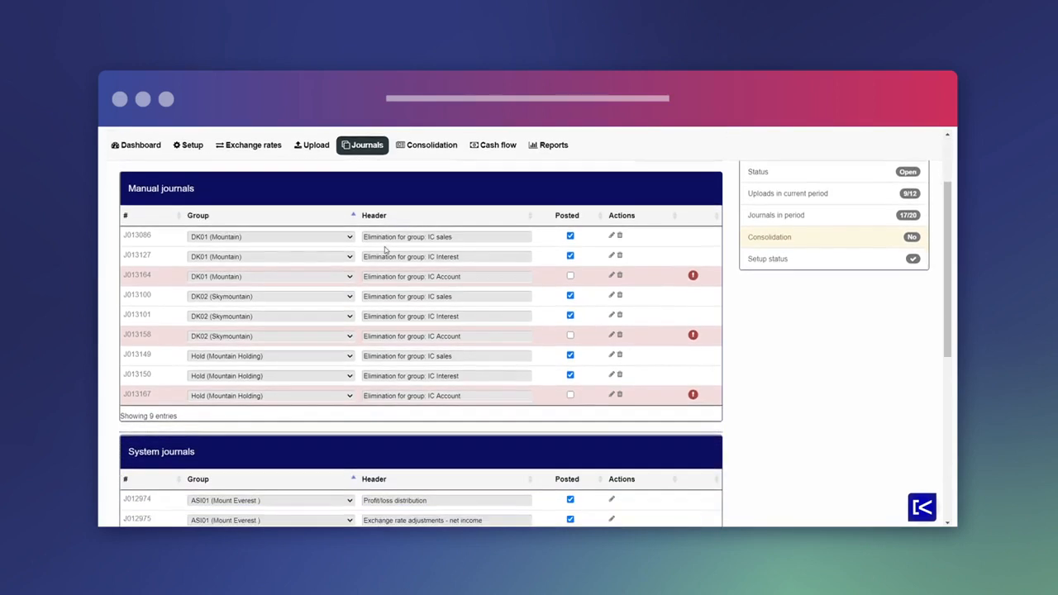
{"action": "scroll", "coordinate": [388, 251], "scroll_direction": "down", "scroll_amount": 2}
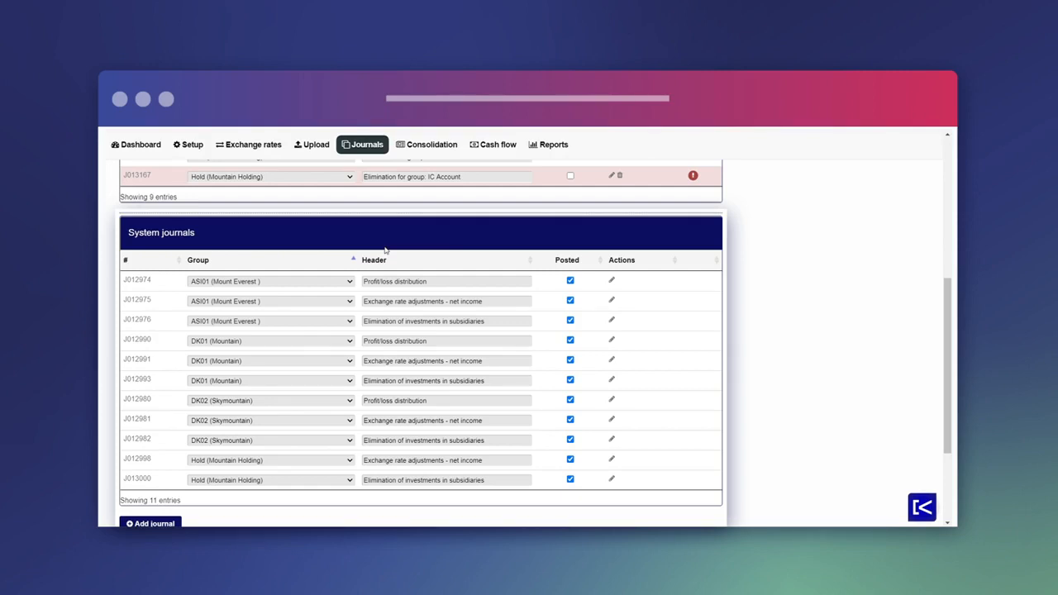
{"action": "scroll", "coordinate": [366, 230], "scroll_direction": "down", "scroll_amount": 1}
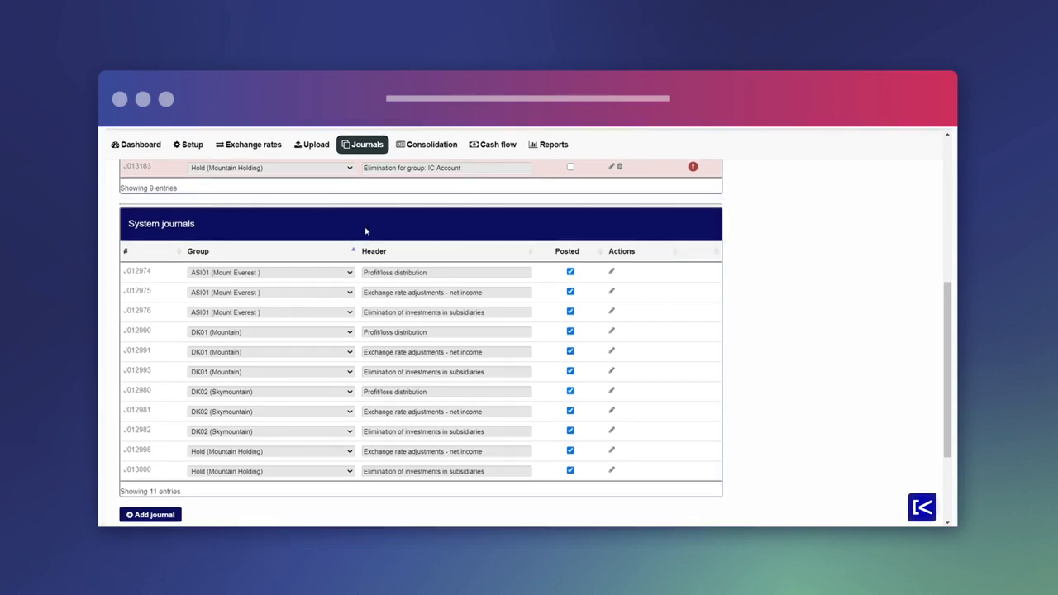
{"action": "scroll", "coordinate": [366, 230], "scroll_direction": "up", "scroll_amount": 3}
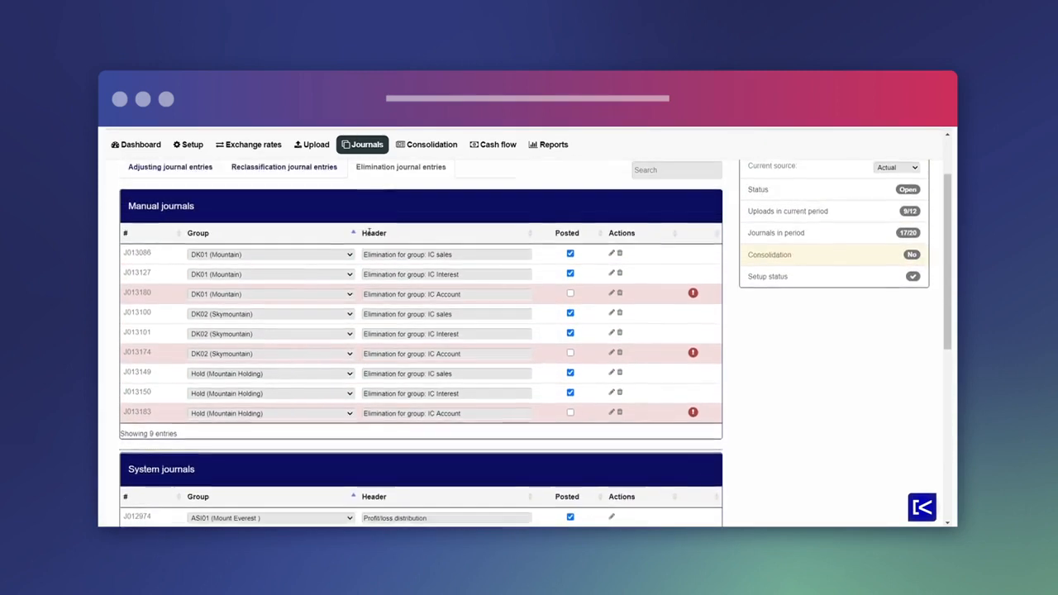
{"action": "scroll", "coordinate": [368, 231], "scroll_direction": "up", "scroll_amount": 1}
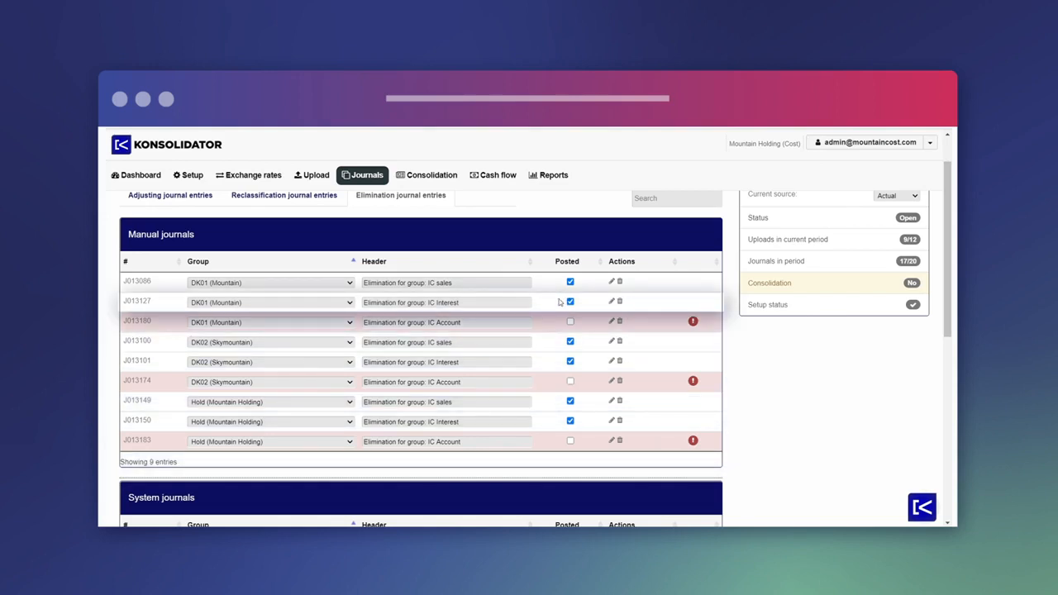
- Inspect the records of the IC Interest elimination journal for DK01 (Mountain) and return to the journal list
{"action": "left_click", "coordinate": [612, 303]}
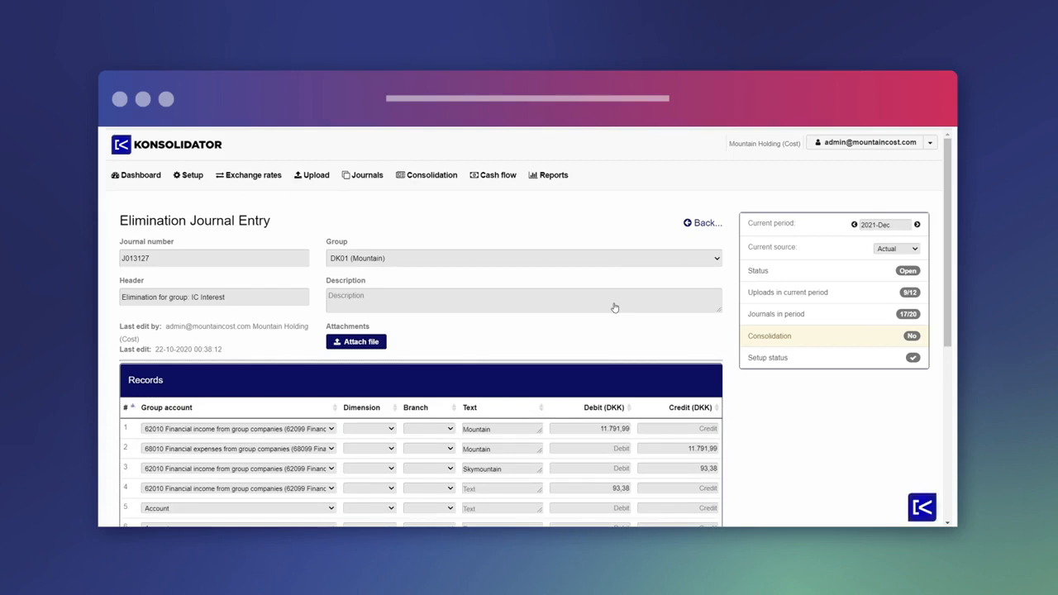
{"action": "left_click", "coordinate": [700, 225]}
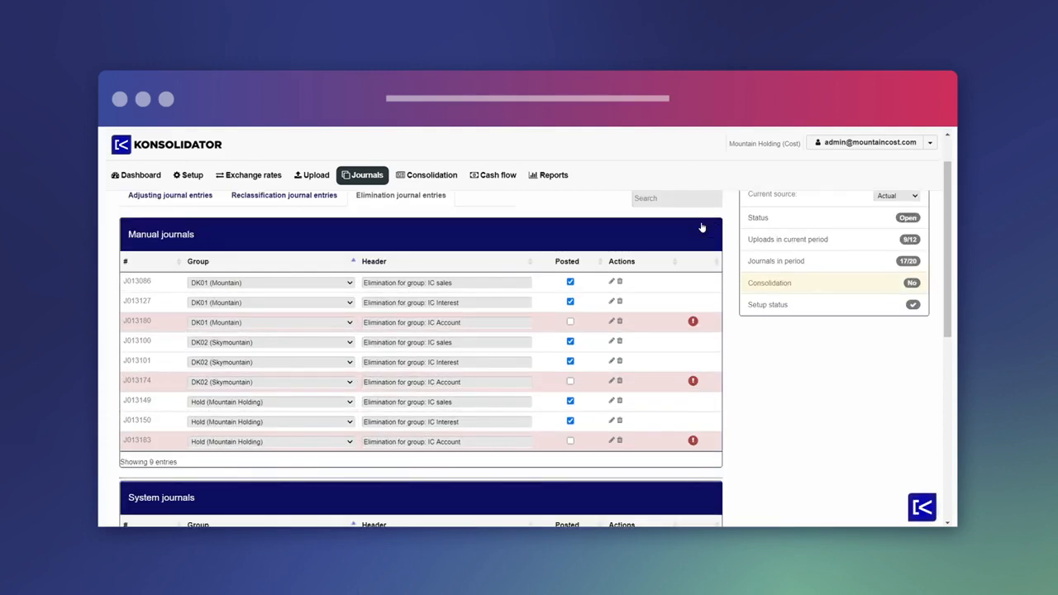
{"action": "scroll", "coordinate": [702, 227], "scroll_direction": "up", "scroll_amount": 1}
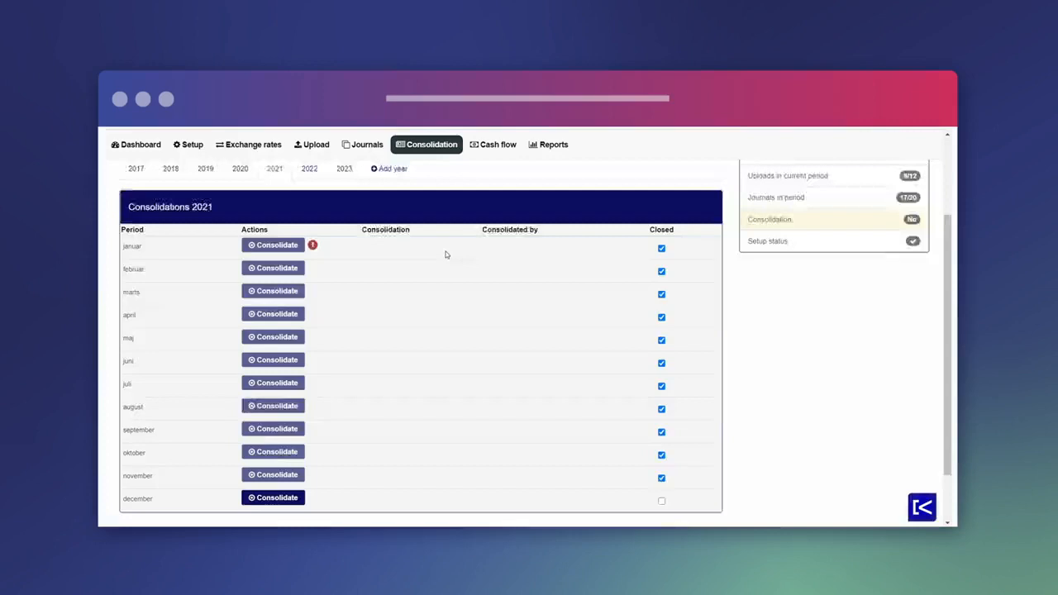
- Consolidate December 2021 and check the period status and the December consolidation record
{"action": "scroll", "coordinate": [446, 255], "scroll_direction": "down", "scroll_amount": 2}
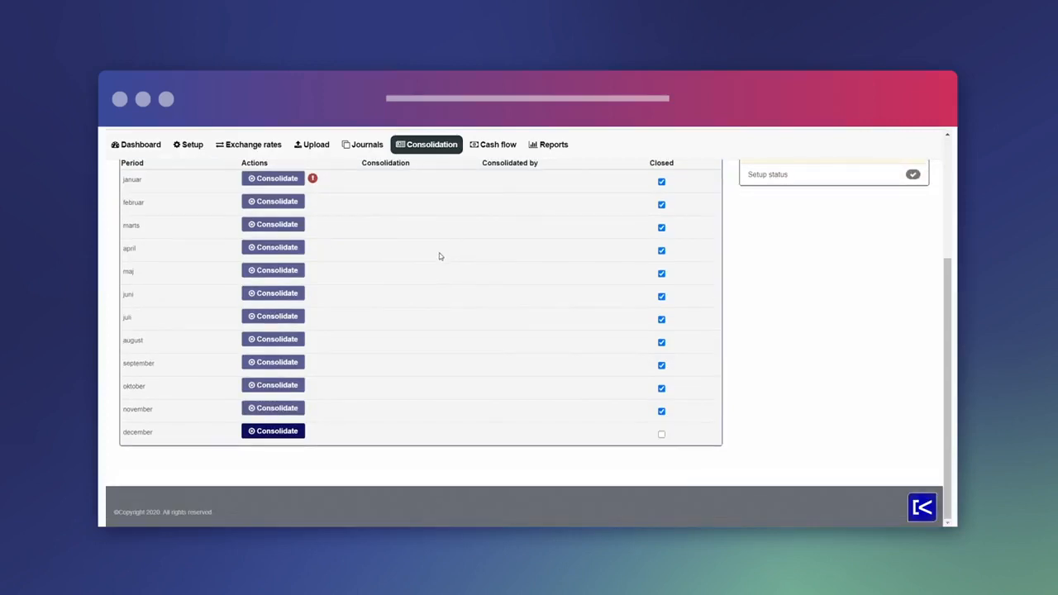
{"action": "left_click", "coordinate": [261, 433]}
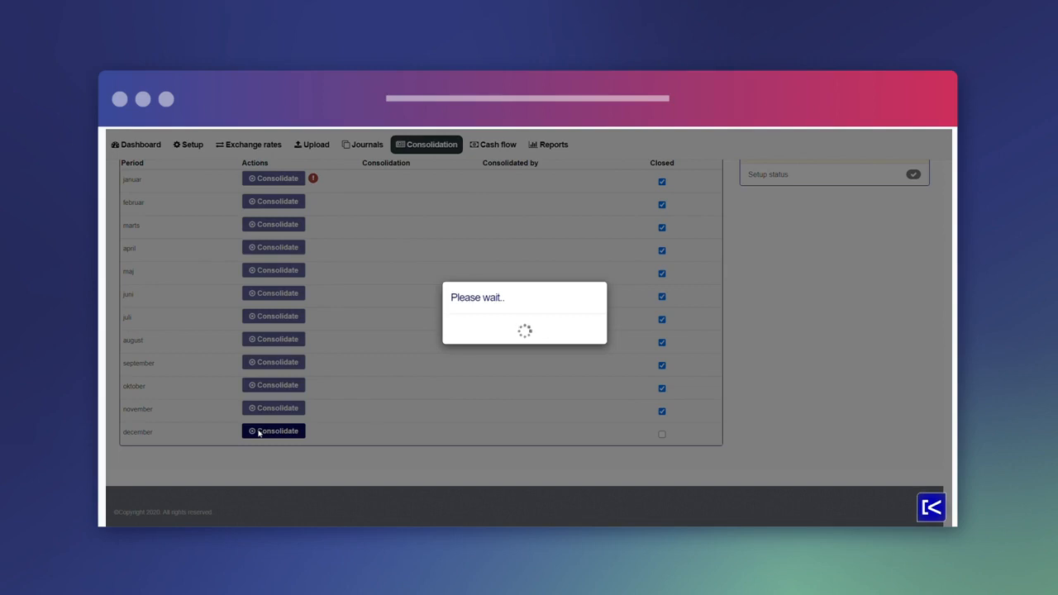
{"action": "scroll", "coordinate": [418, 442], "scroll_direction": "down", "scroll_amount": 1}
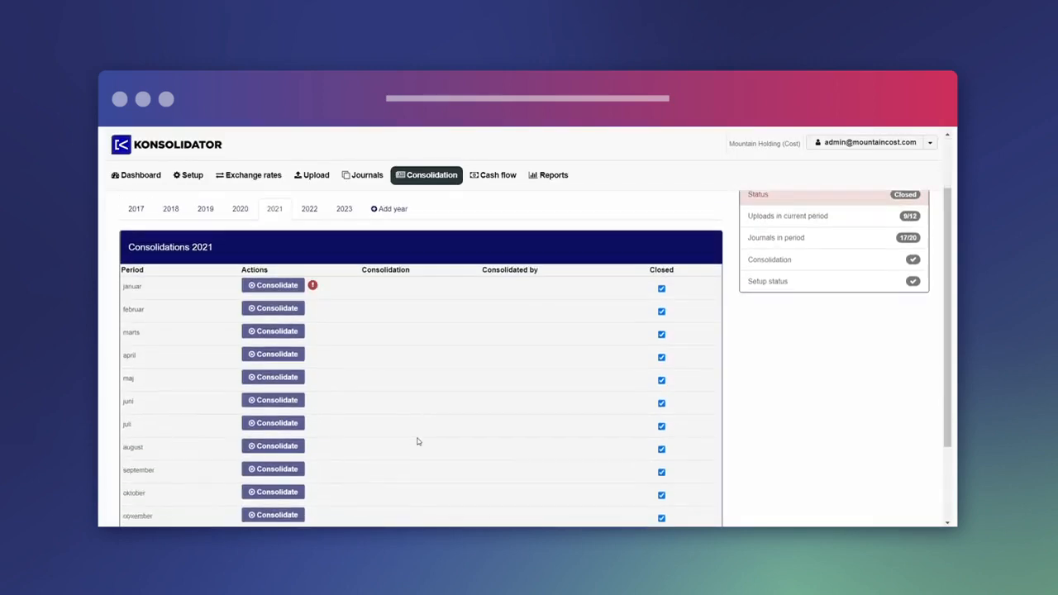
{"action": "scroll", "coordinate": [418, 442], "scroll_direction": "up", "scroll_amount": 1}
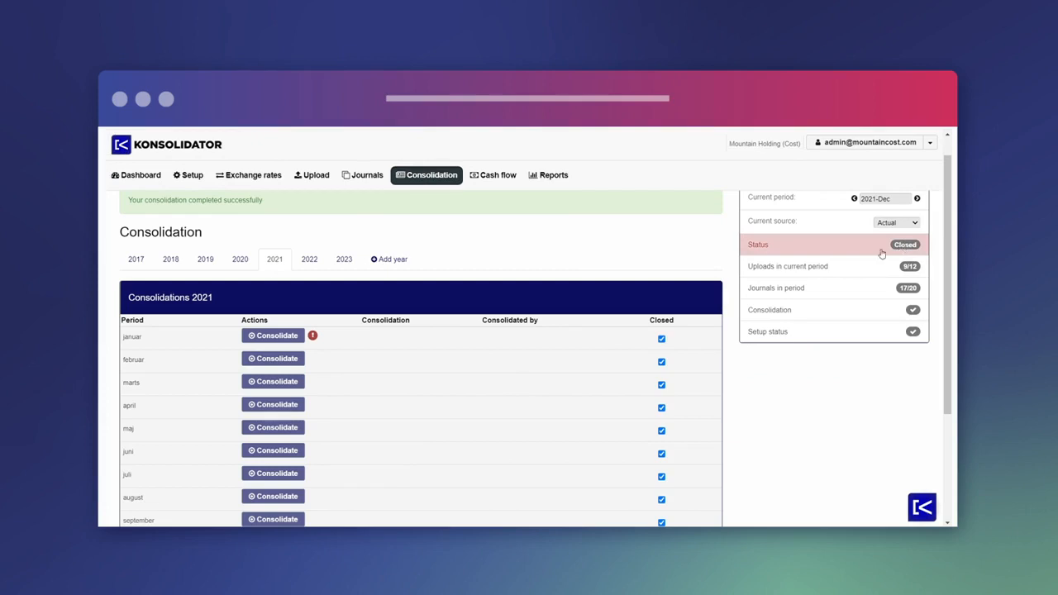
{"action": "scroll", "coordinate": [789, 435], "scroll_direction": "down", "scroll_amount": 2}
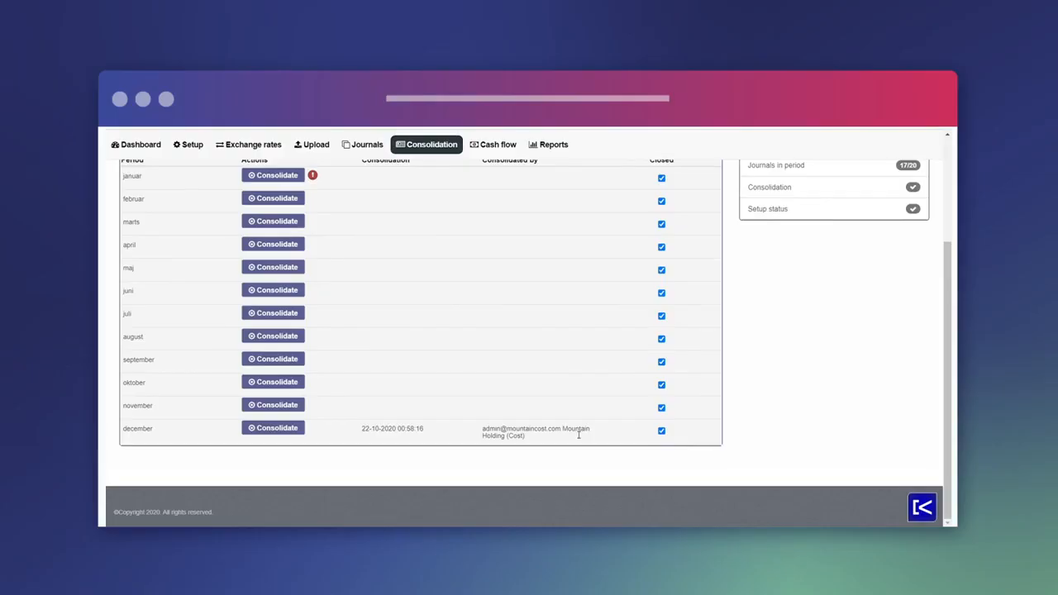
{"action": "scroll", "coordinate": [579, 436], "scroll_direction": "up", "scroll_amount": 3}
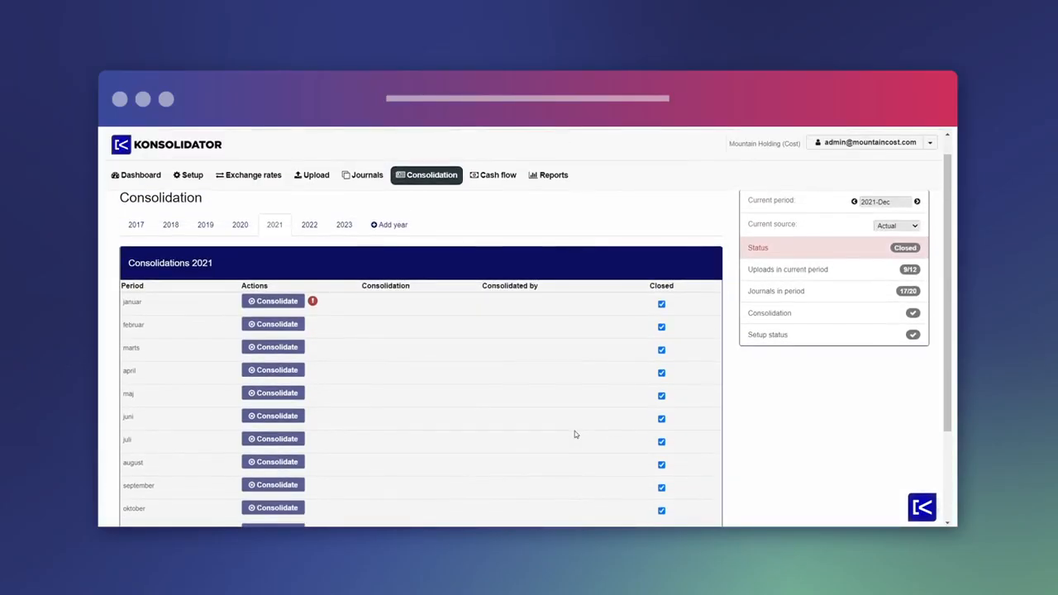
- Reopen the closed 2021-Dec period by switching its status to Open
{"action": "mouse_move", "coordinate": [850, 292]}
{"action": "left_click", "coordinate": [898, 272]}
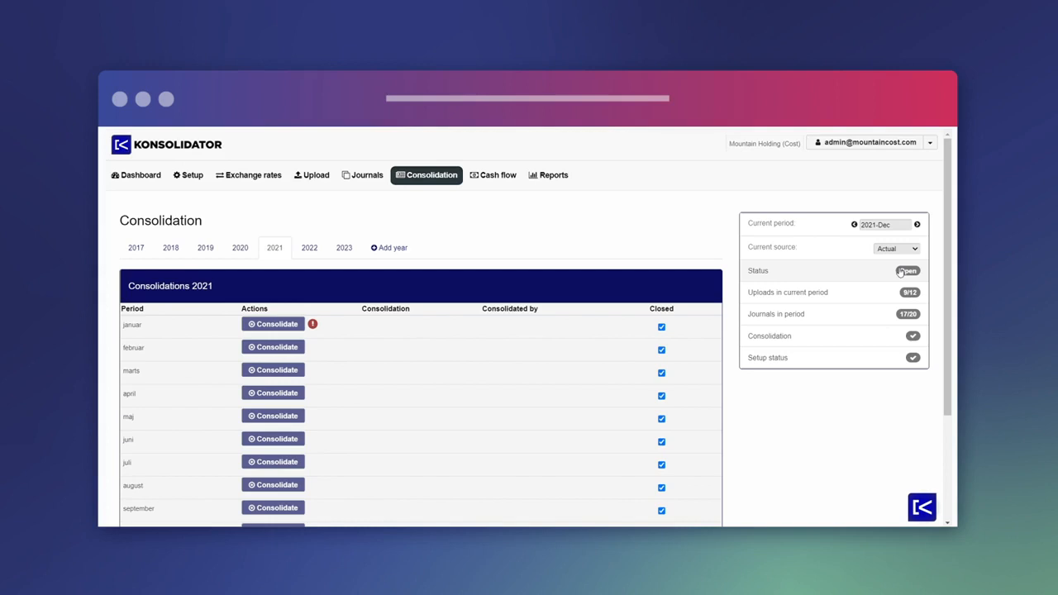
- Go to the reports and examine the 2020 and 2019 income statement columns on the Excel Dashboard sheet
{"action": "left_click", "coordinate": [553, 176]}
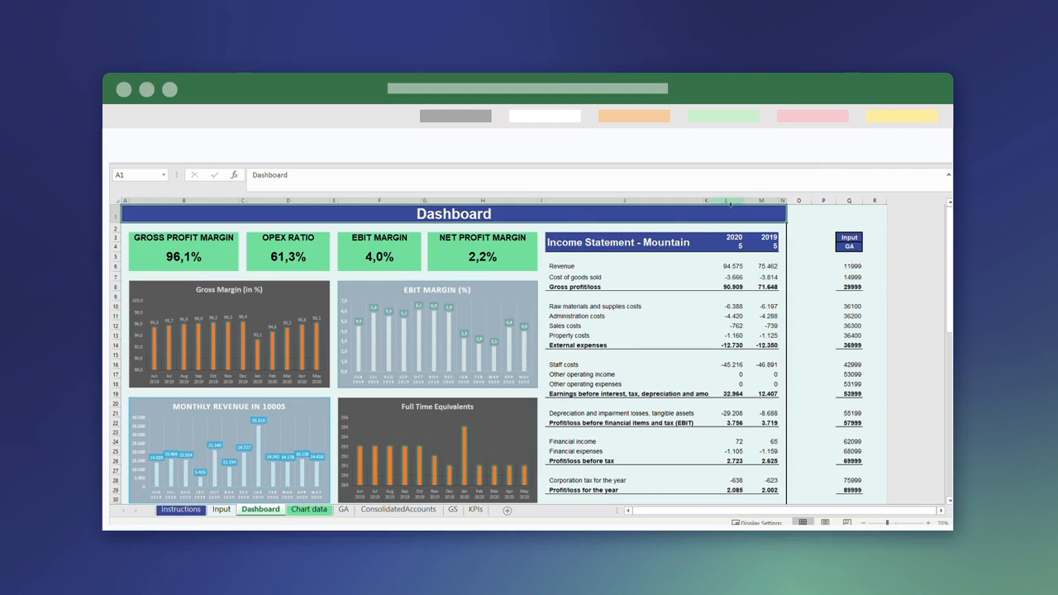
{"action": "left_click", "coordinate": [729, 202]}
{"action": "left_click", "coordinate": [761, 201]}
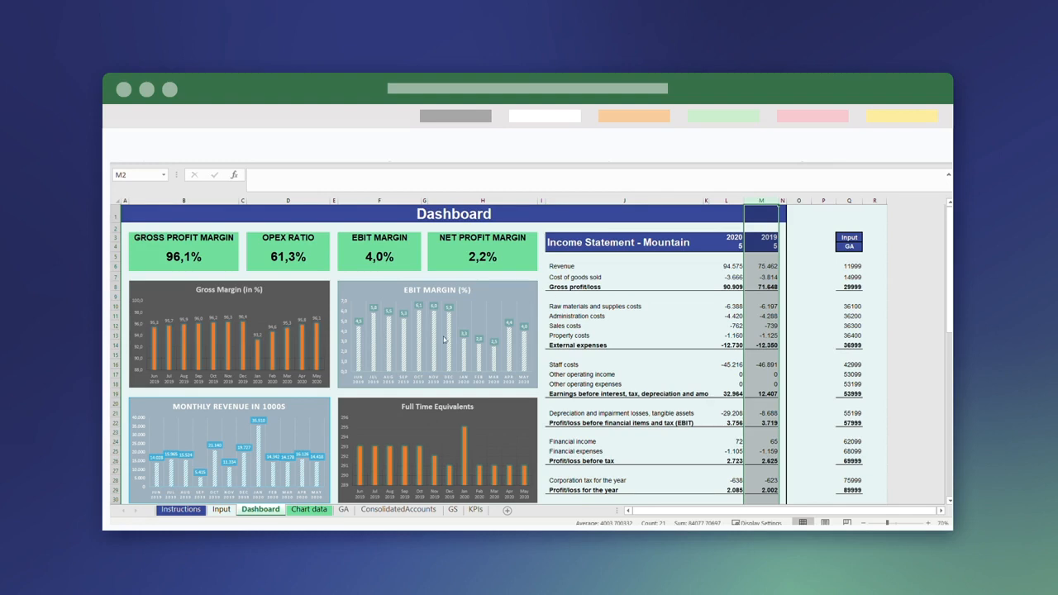
- Set the Month parameter to 6 on the Input sheet and return to the Dashboard sheet
{"action": "left_click", "coordinate": [220, 511]}
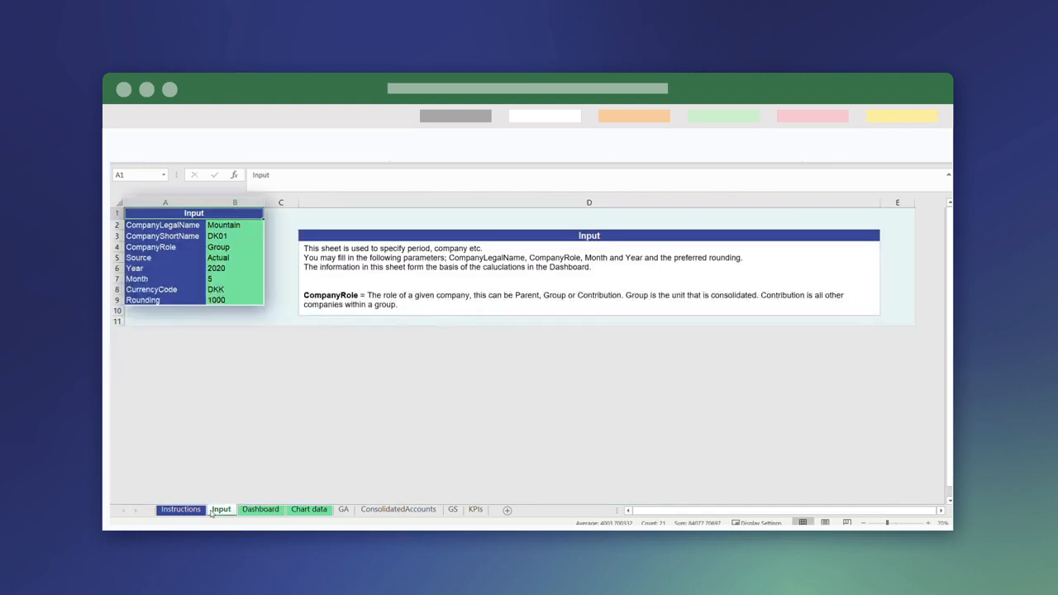
{"action": "left_click", "coordinate": [270, 298]}
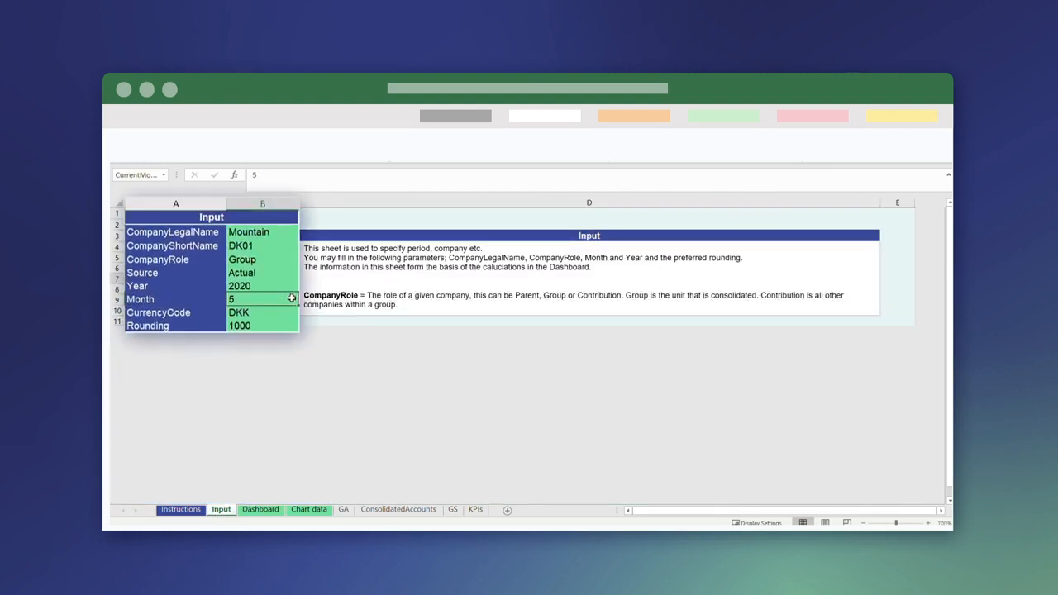
{"action": "type", "text": "6"}
{"action": "key", "text": "Return"}
{"action": "left_click", "coordinate": [260, 506]}
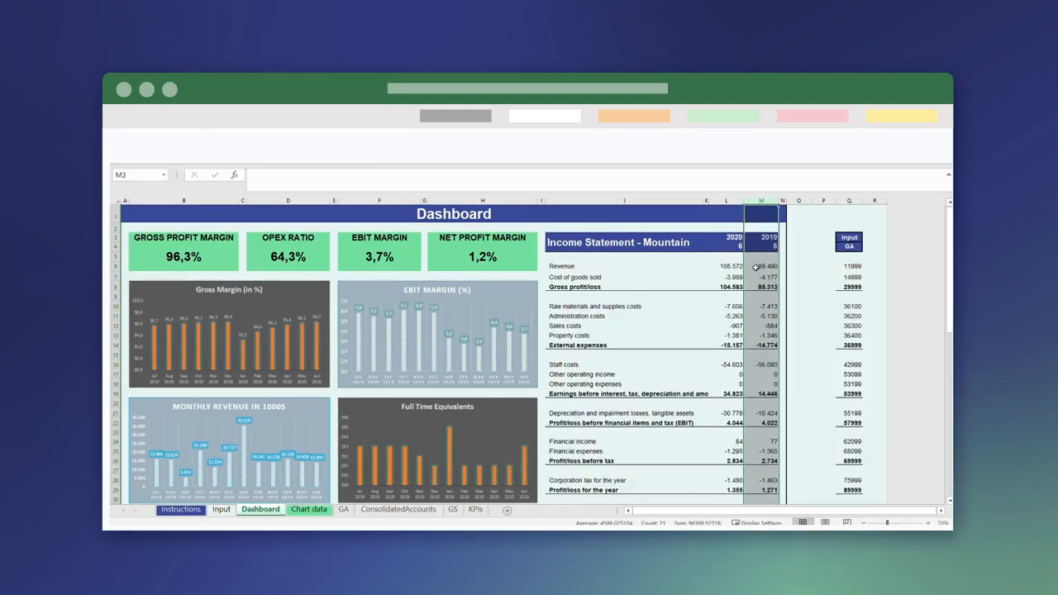
- Examine the GA input account numbers in column Q beside the income statement
{"action": "left_click", "coordinate": [850, 202]}
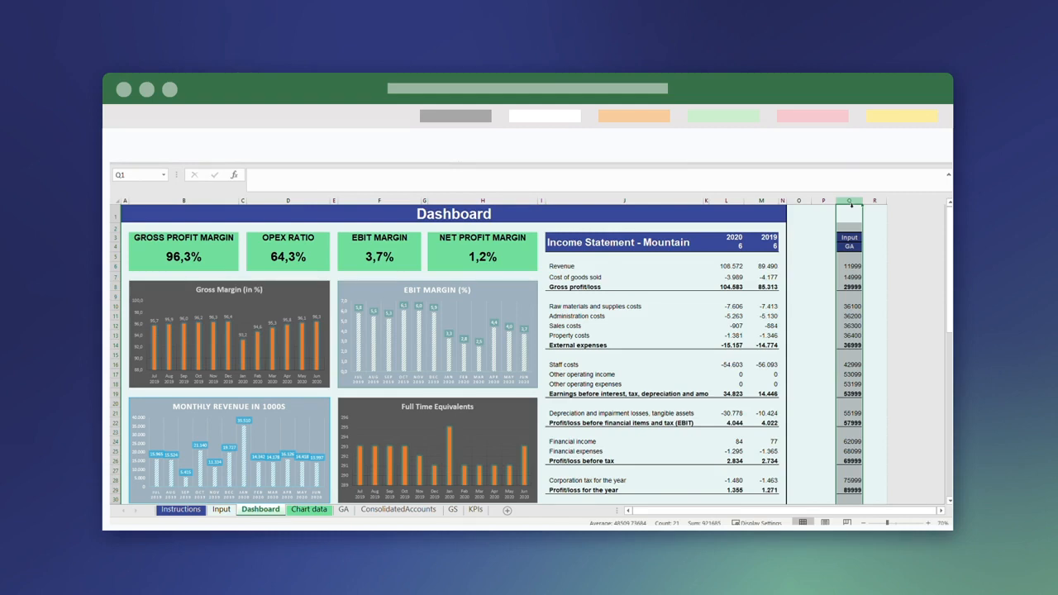
- Examine the source records on the ConsolidatedAccounts sheet, then return to the Dashboard sheet
{"action": "left_click", "coordinate": [397, 509]}
{"action": "left_click", "coordinate": [364, 103]}
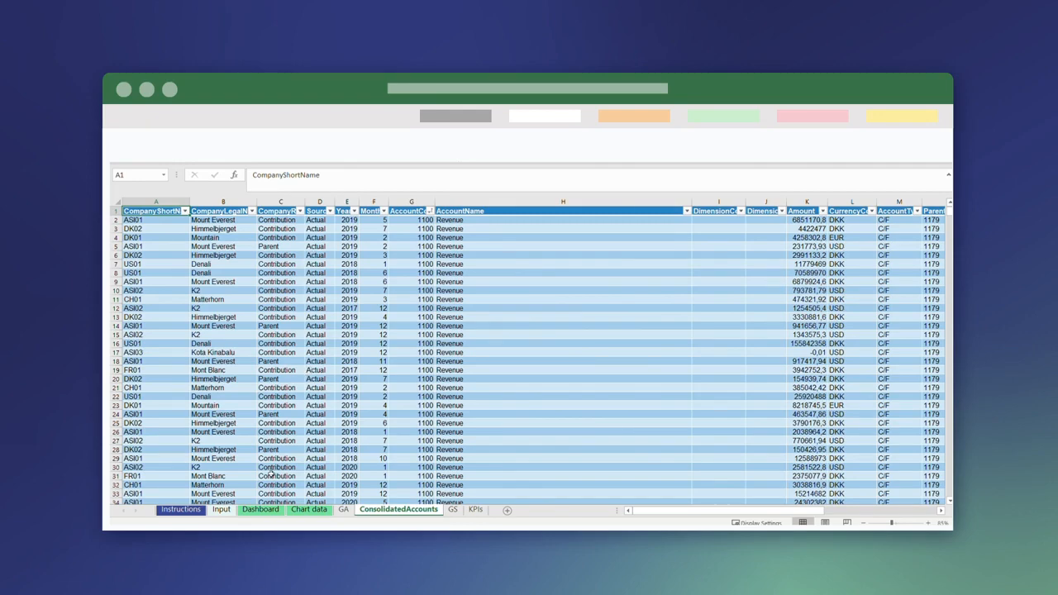
{"action": "left_click", "coordinate": [261, 509]}
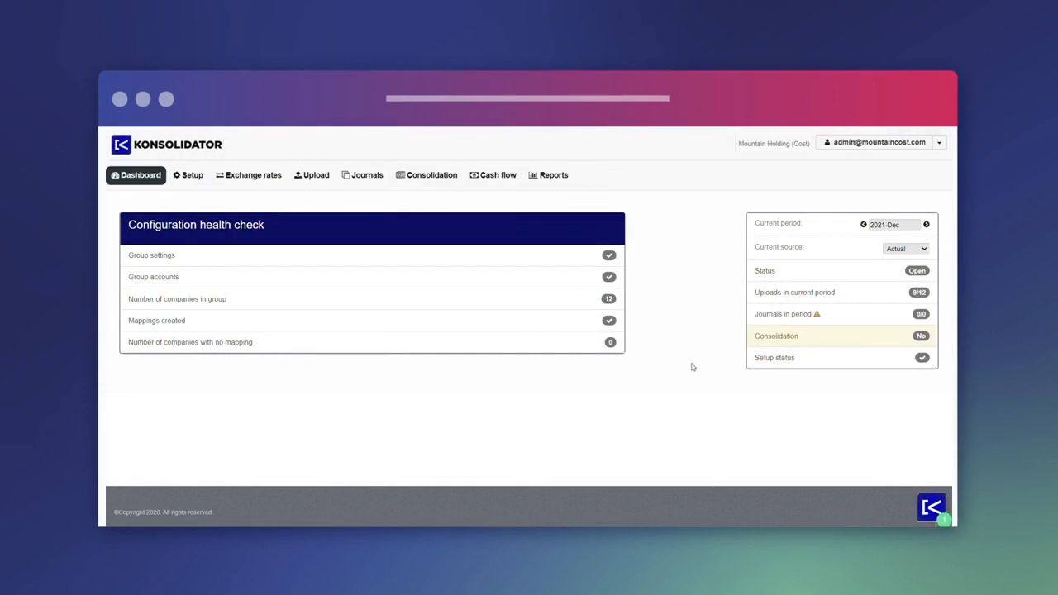
- Switch to Konsolidator and open the Group structure setup page for Mountain Holding
{"action": "left_click", "coordinate": [939, 514]}
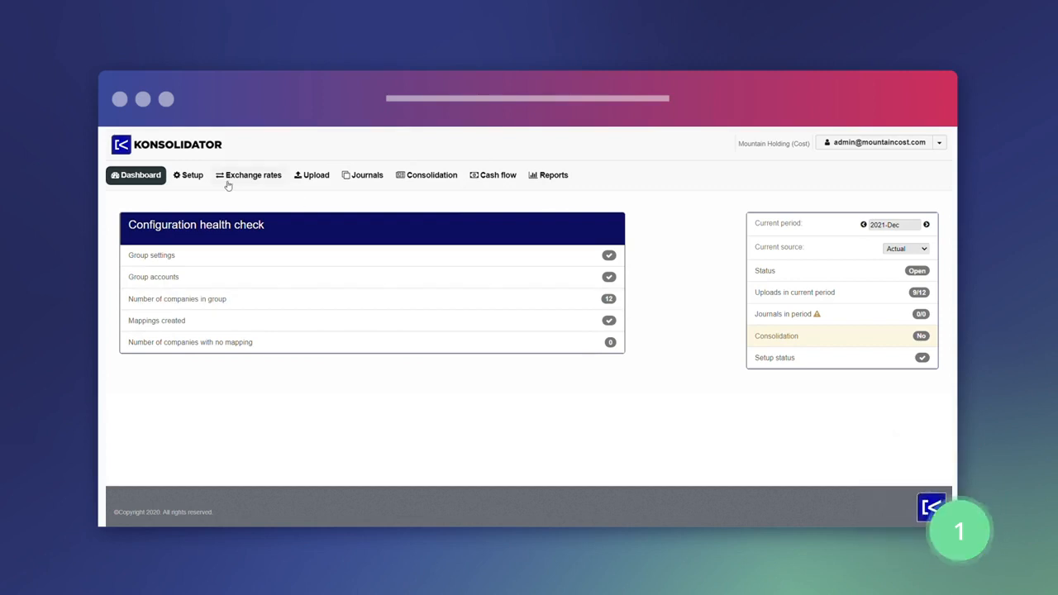
{"action": "left_click", "coordinate": [190, 176]}
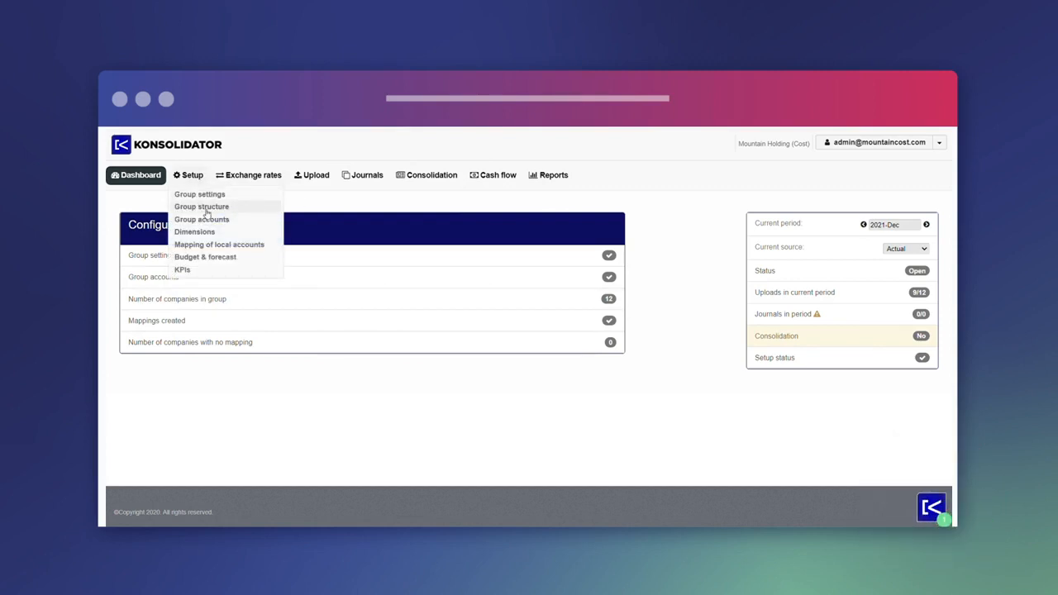
{"action": "left_click", "coordinate": [207, 209]}
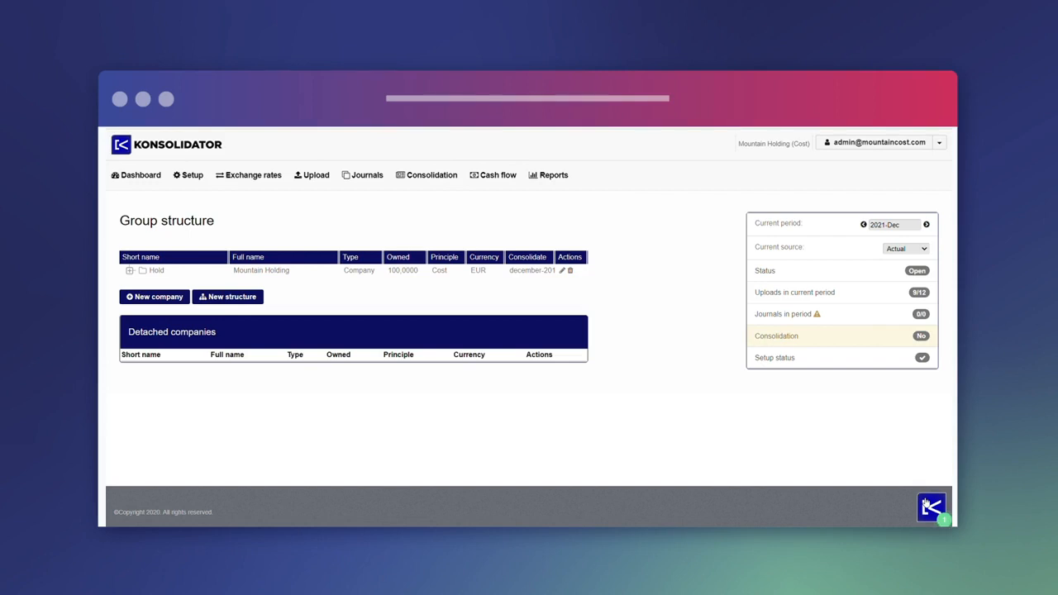
- Browse the Work Reports in the Konsolidator Kommunity, including the fixed assets reclassification and intercompany balance reports, and return to its topic list
{"action": "left_click", "coordinate": [929, 505]}
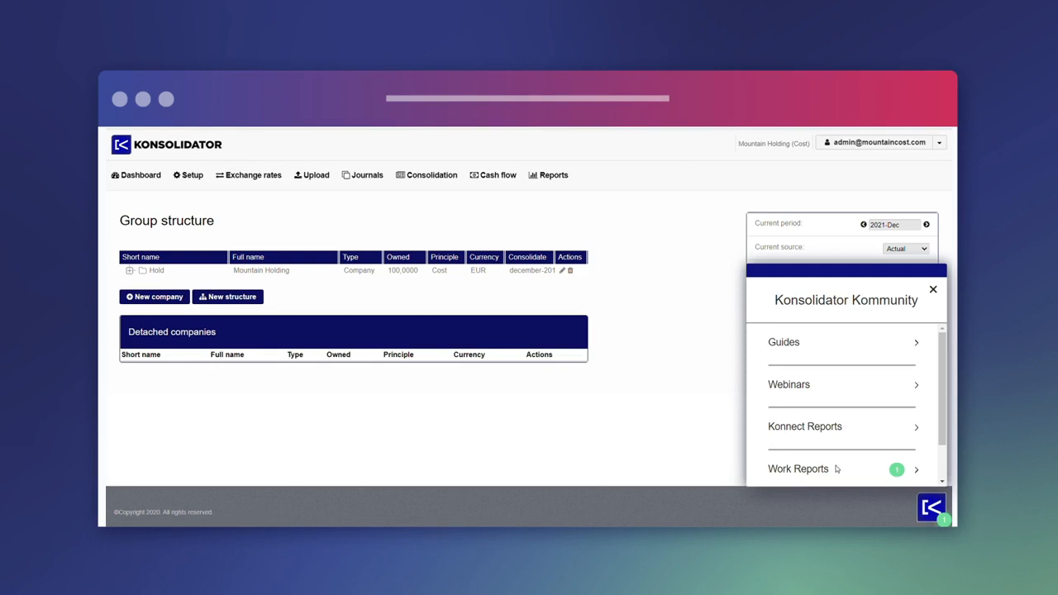
{"action": "scroll", "coordinate": [837, 469], "scroll_direction": "down", "scroll_amount": 1}
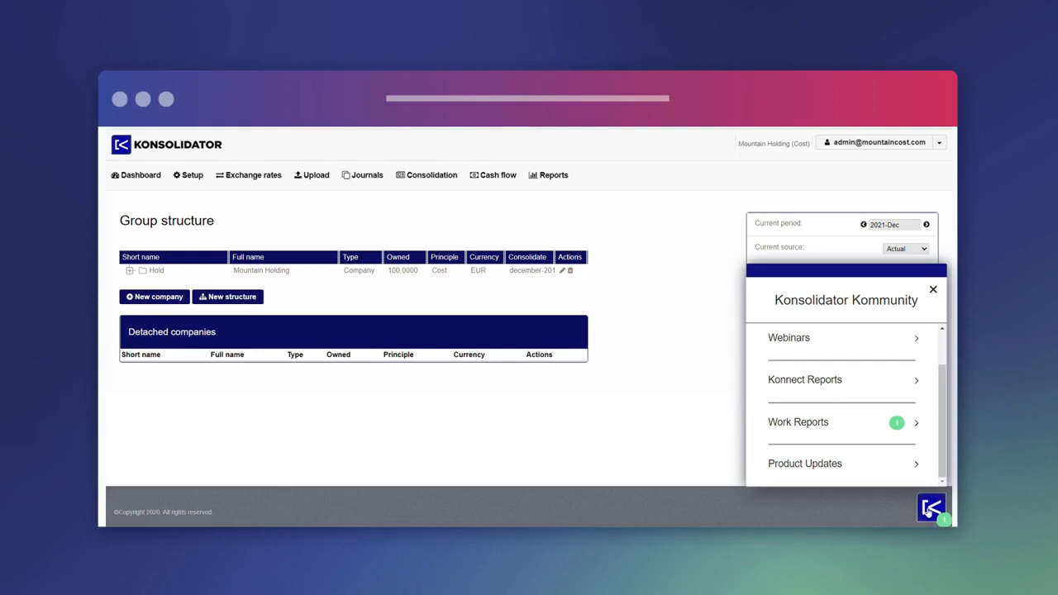
{"action": "left_click", "coordinate": [872, 429]}
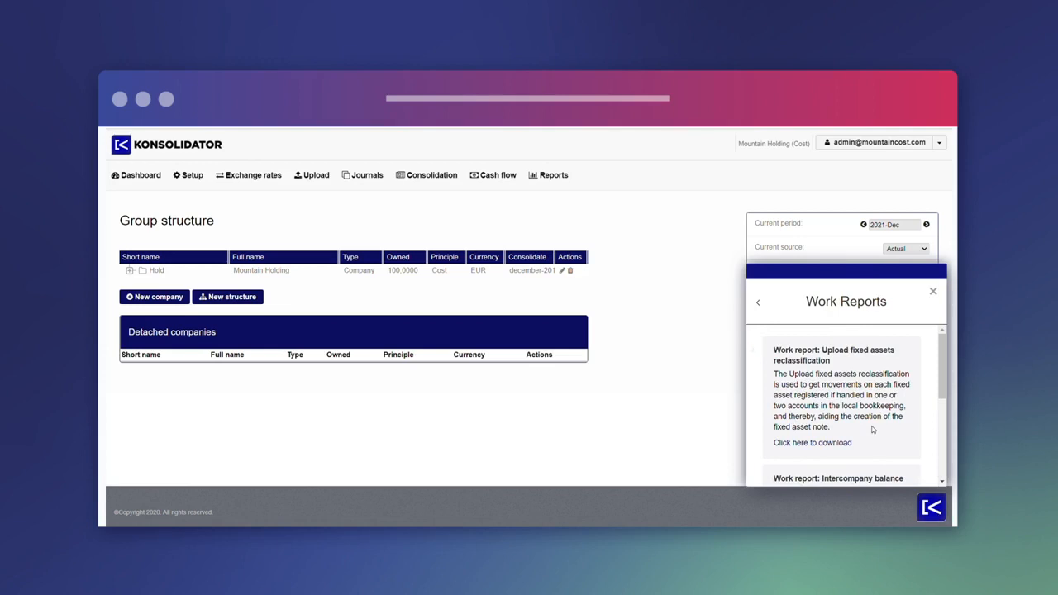
{"action": "scroll", "coordinate": [873, 430], "scroll_direction": "down", "scroll_amount": 2}
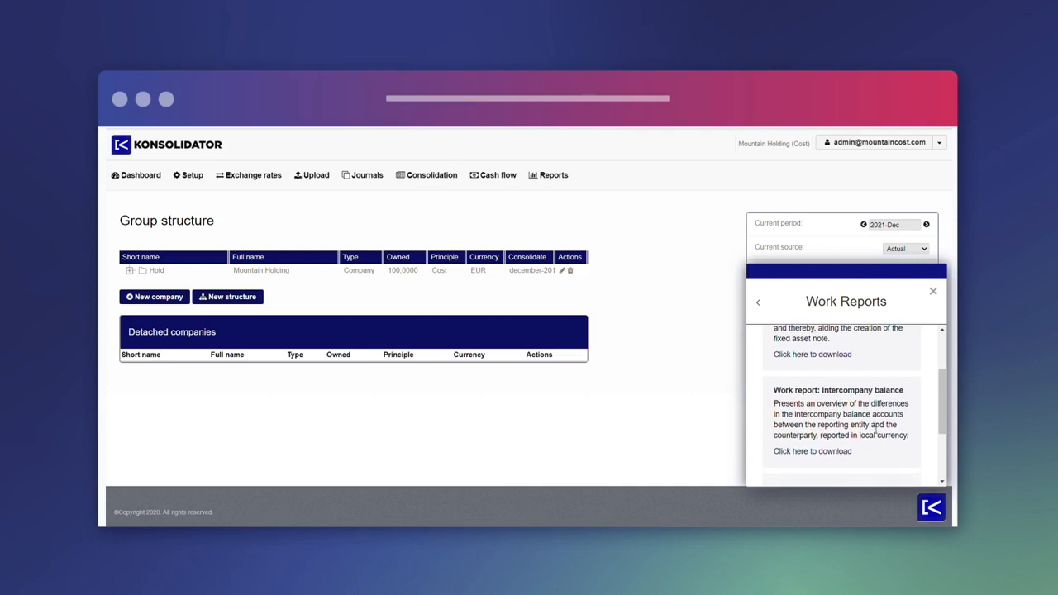
{"action": "scroll", "coordinate": [876, 431], "scroll_direction": "up", "scroll_amount": 1}
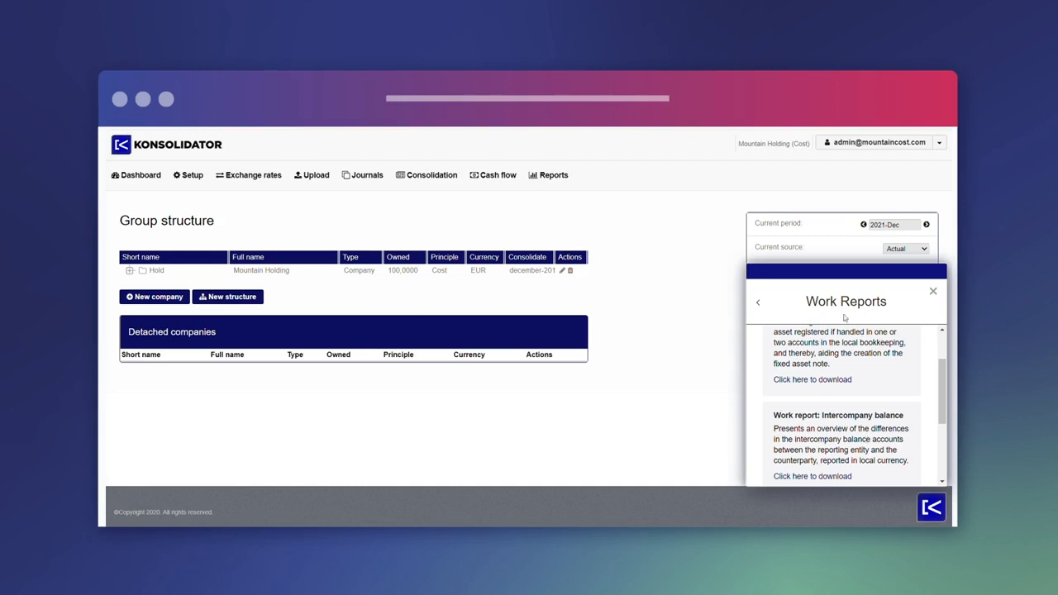
{"action": "left_click", "coordinate": [758, 304]}
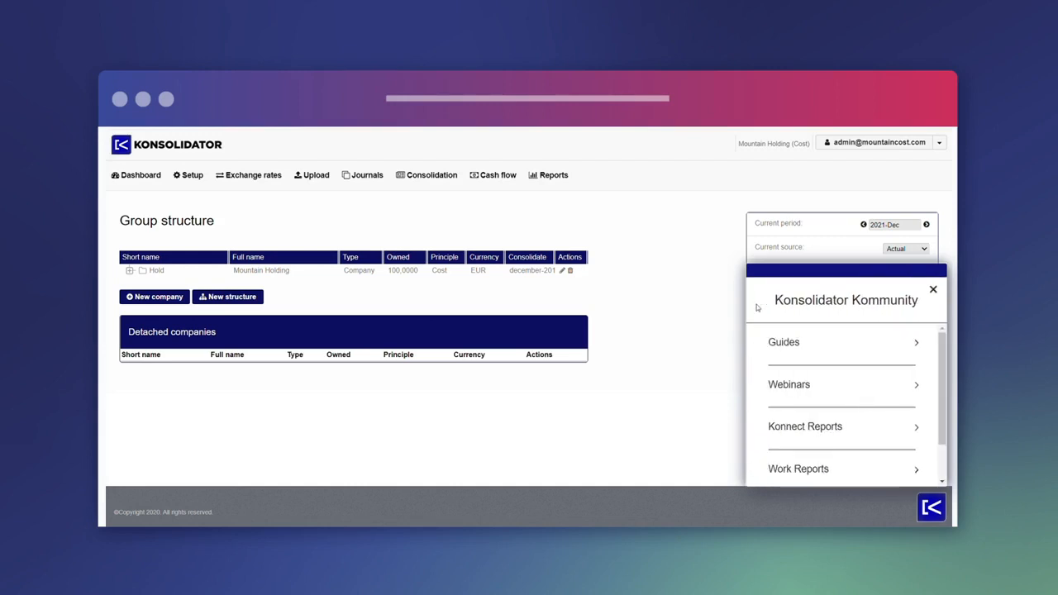